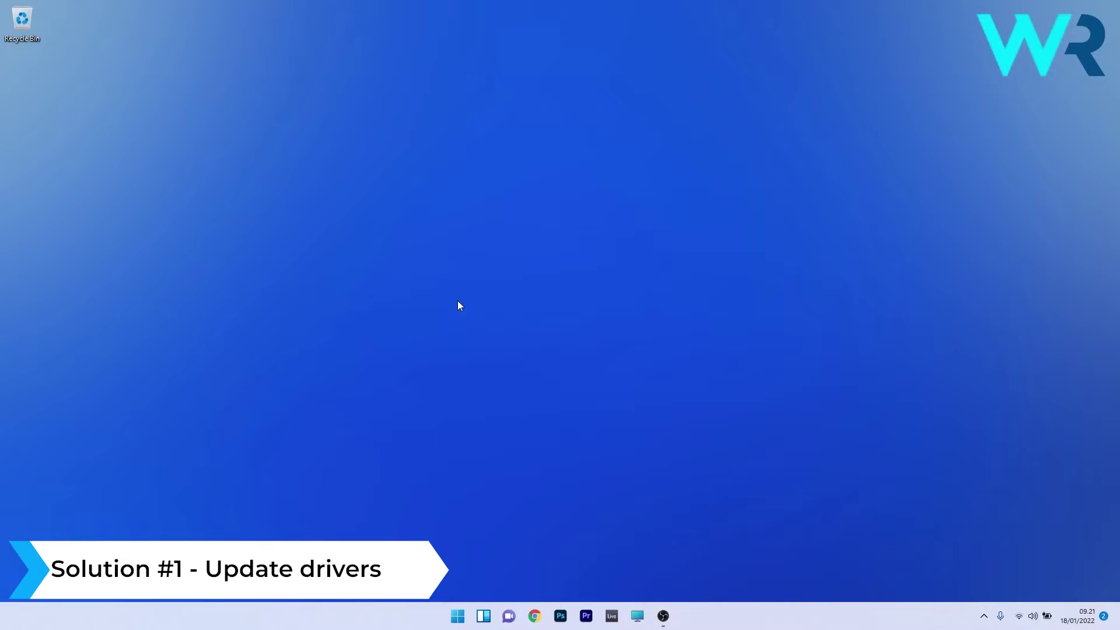
Automatically search for a newer NVIDIA GeForce RTX 2060 driver in Device Manager, then close it.
right_click(457, 616)
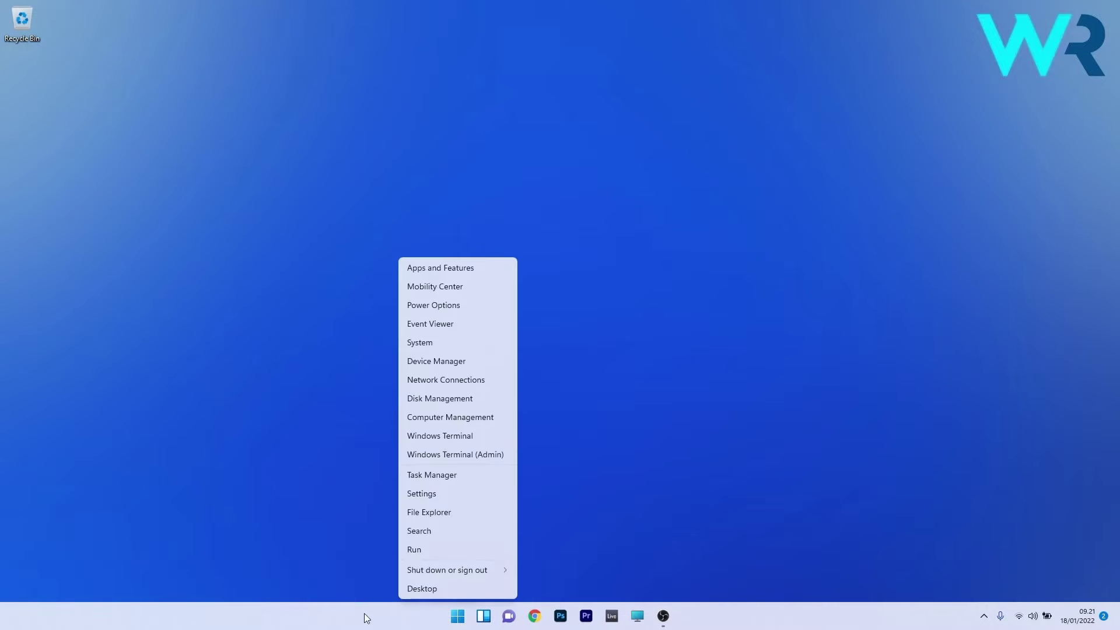
left_click(488, 363)
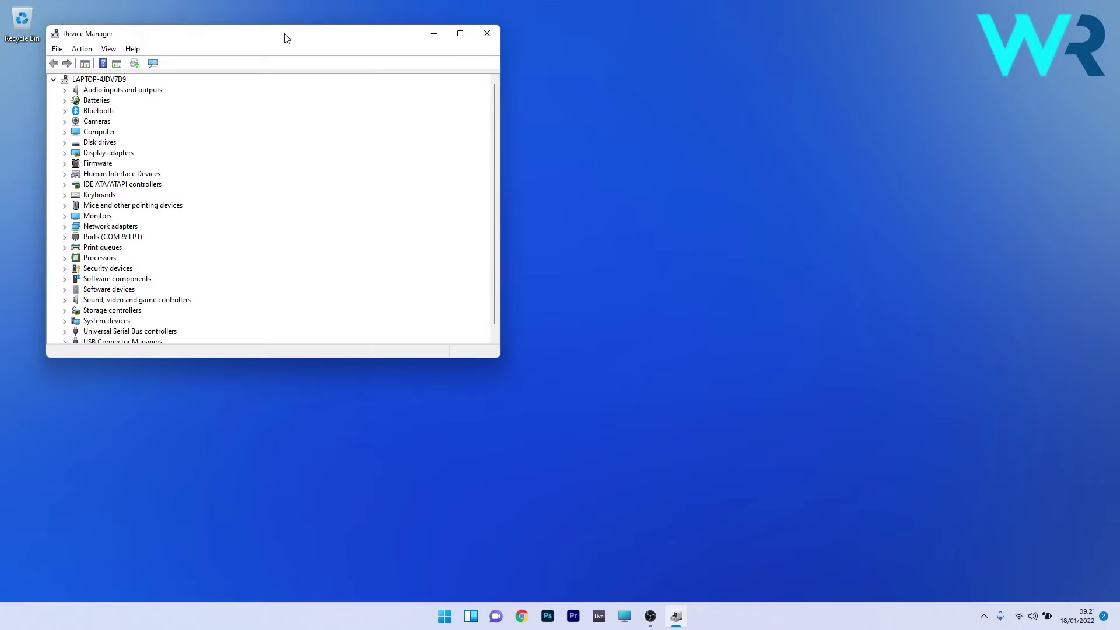
mouse_move(283, 35)
left_mouse_down()
mouse_move(506, 140)
mouse_move(537, 124)
left_mouse_up()
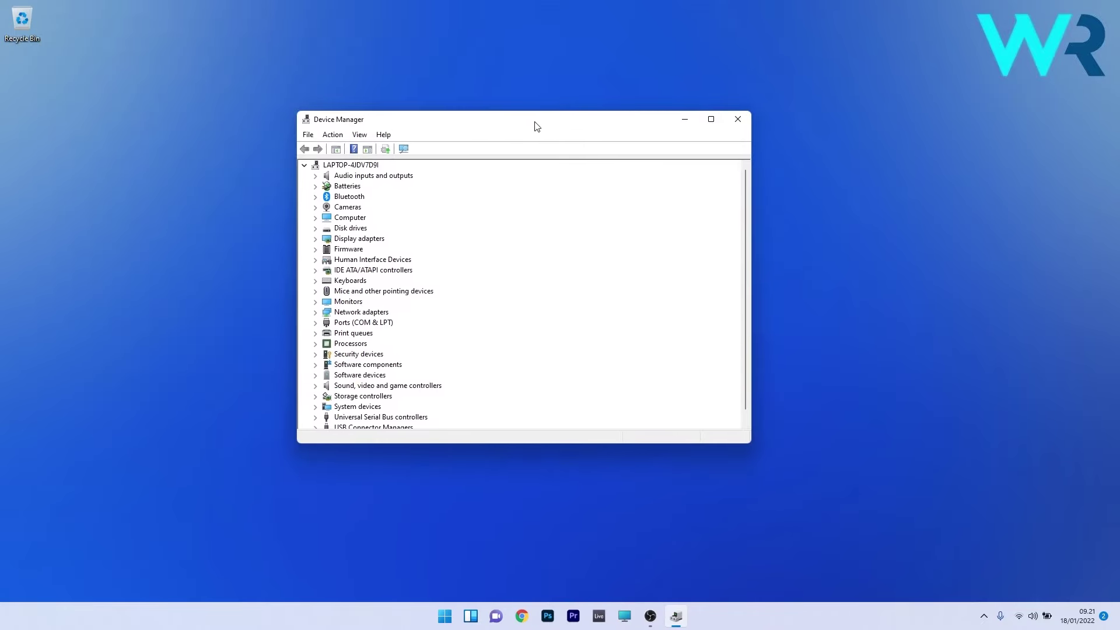
double_click(371, 240)
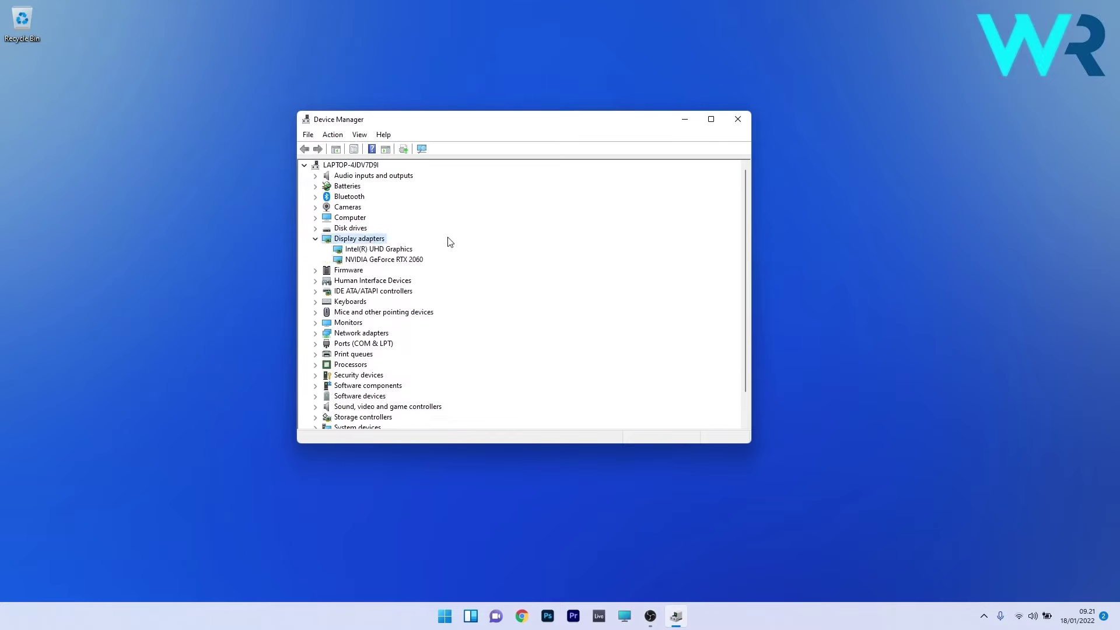
right_click(395, 261)
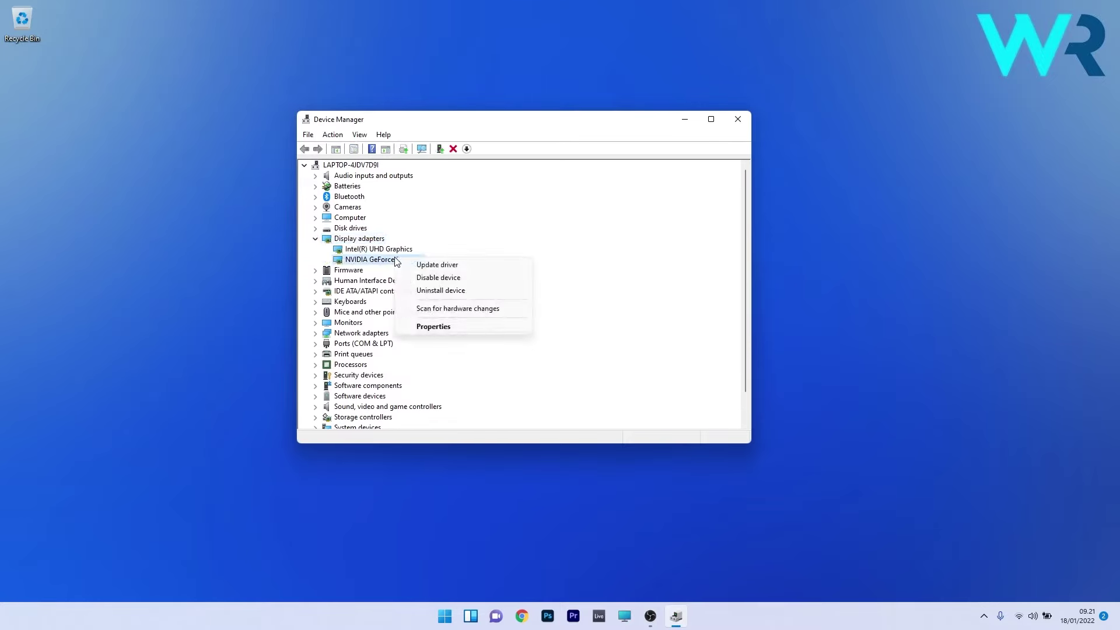
left_click(489, 267)
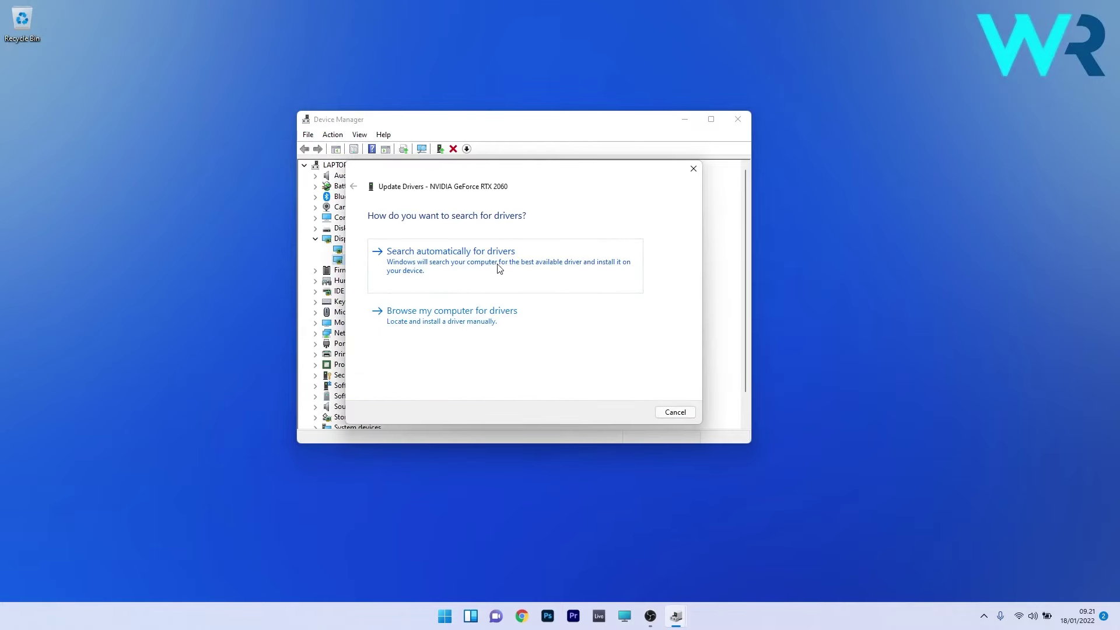
left_click(500, 268)
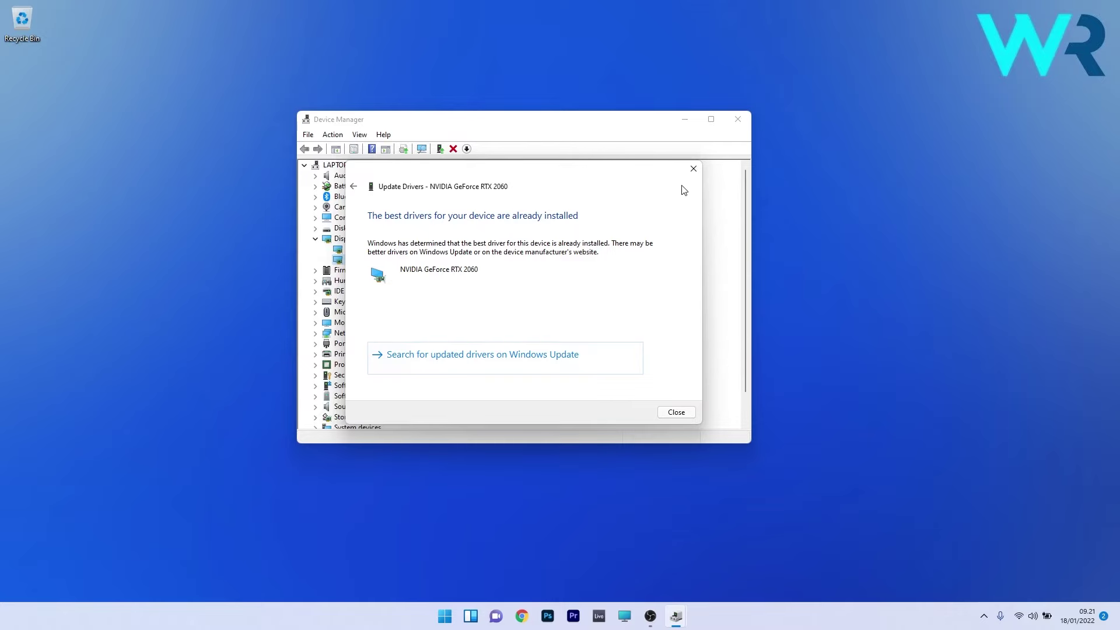
left_click(693, 169)
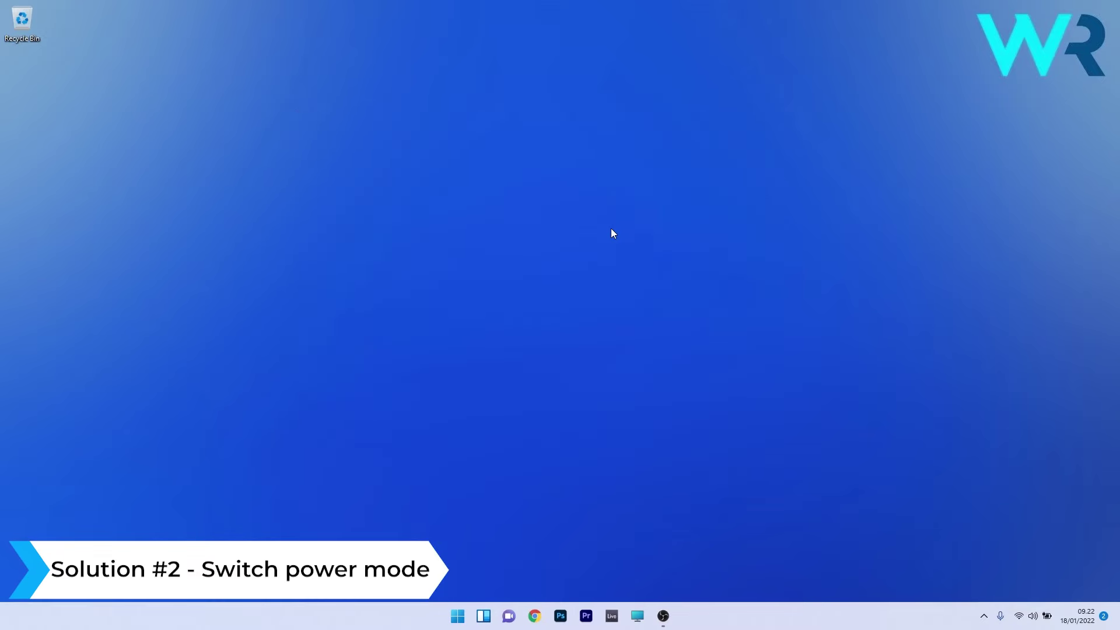
Set the power mode to Best performance under Power & battery, then close Settings.
left_click(458, 616)
left_click(700, 274)
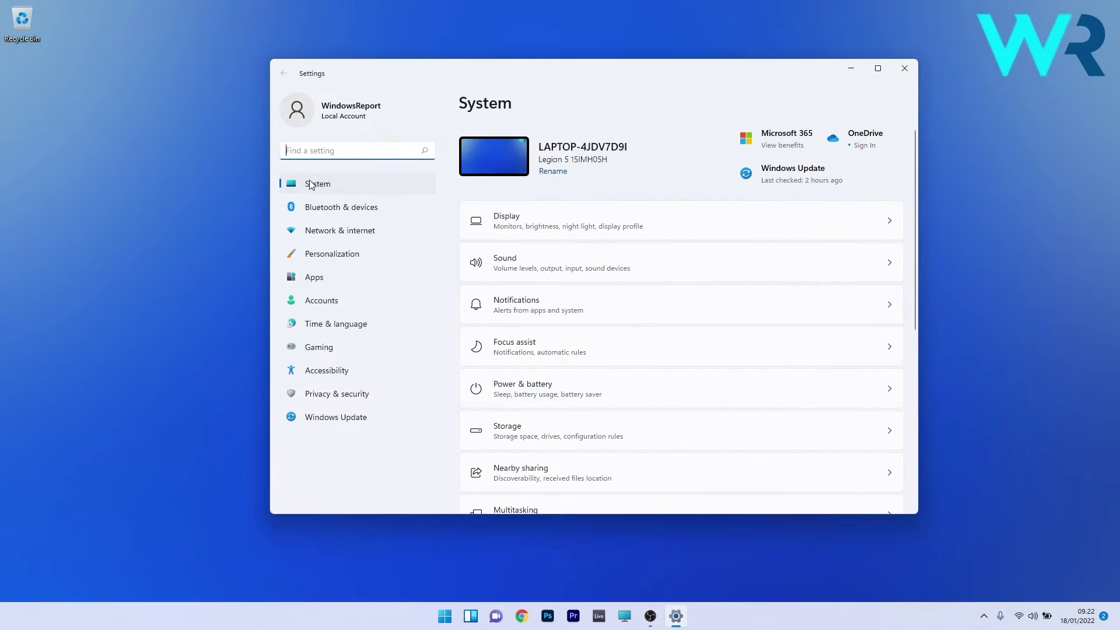
left_click(340, 188)
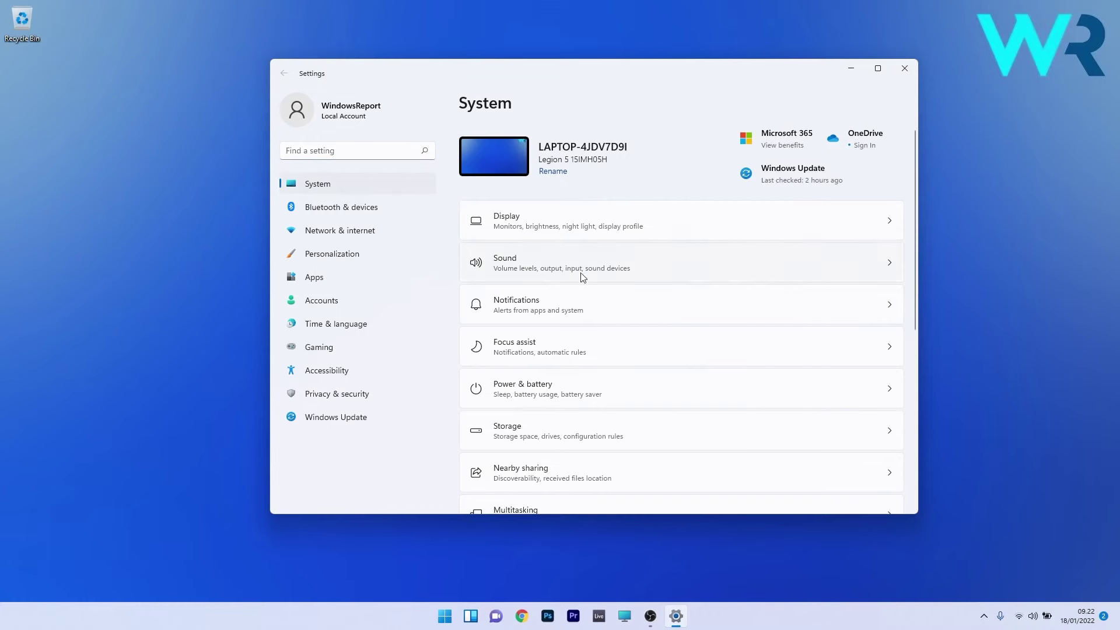
left_click(665, 390)
scroll(589, 187, "down", 2)
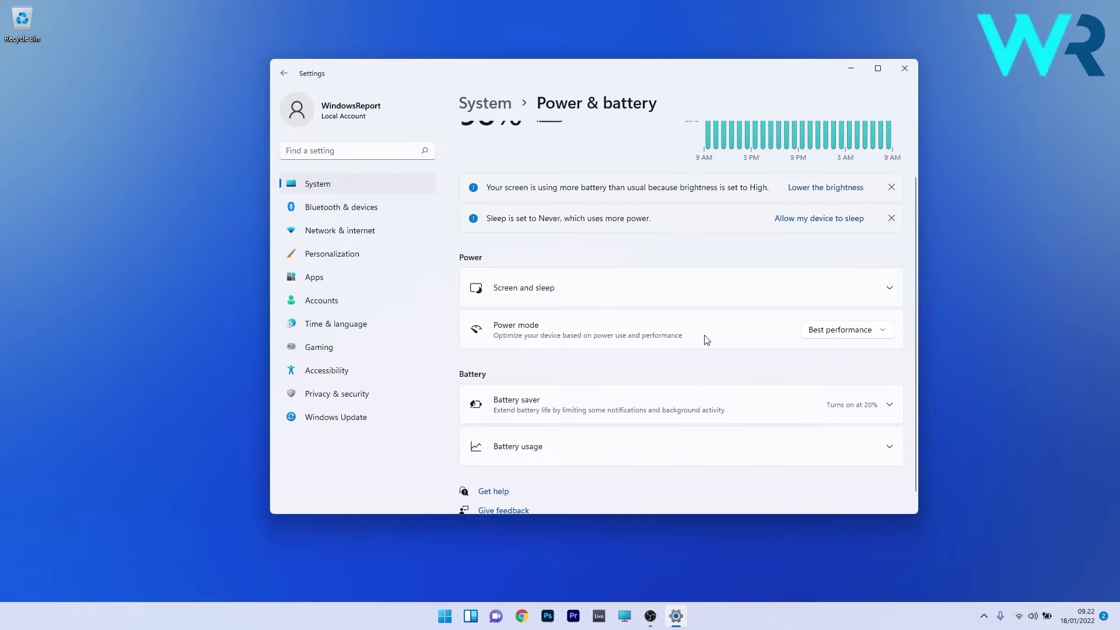
left_click(814, 332)
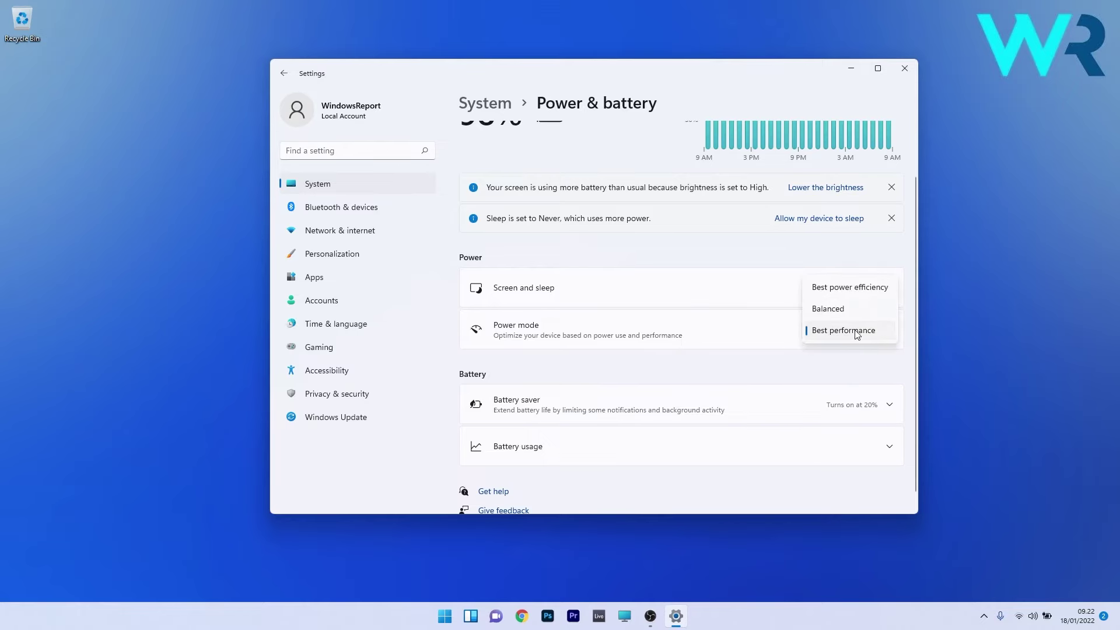
left_click(857, 334)
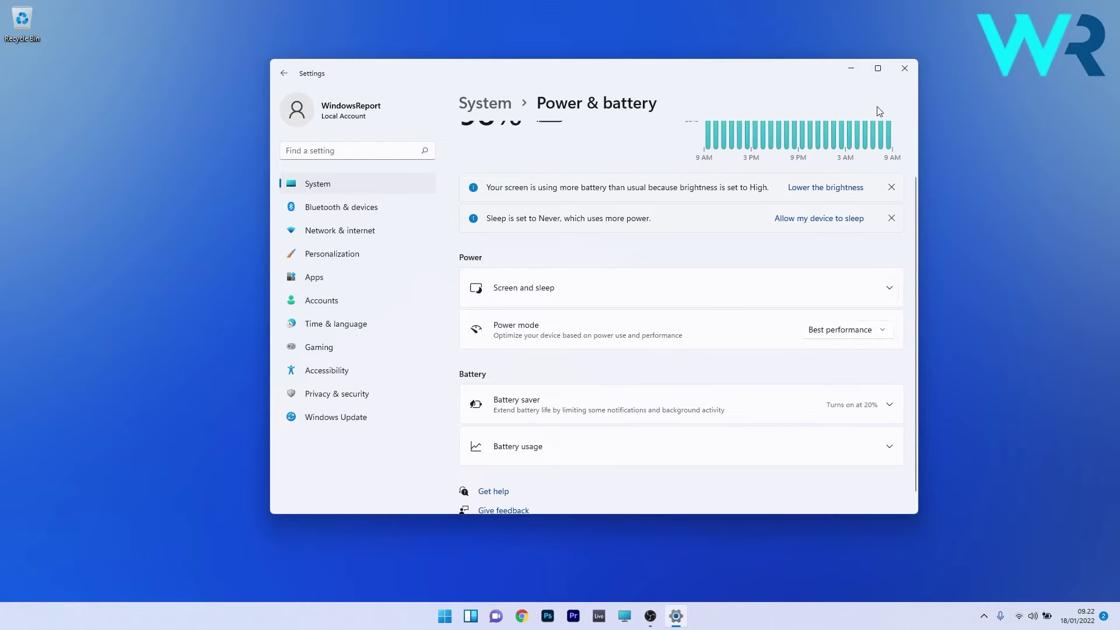
left_click(907, 72)
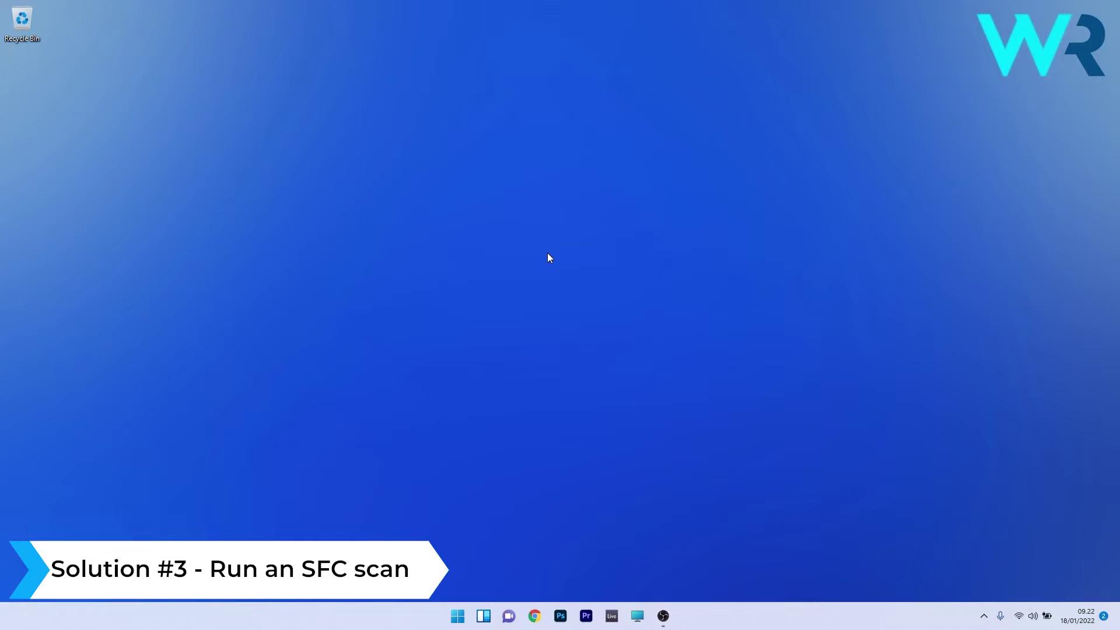
Run sfc /scannow in a Command Prompt launched as administrator.
left_click(452, 618)
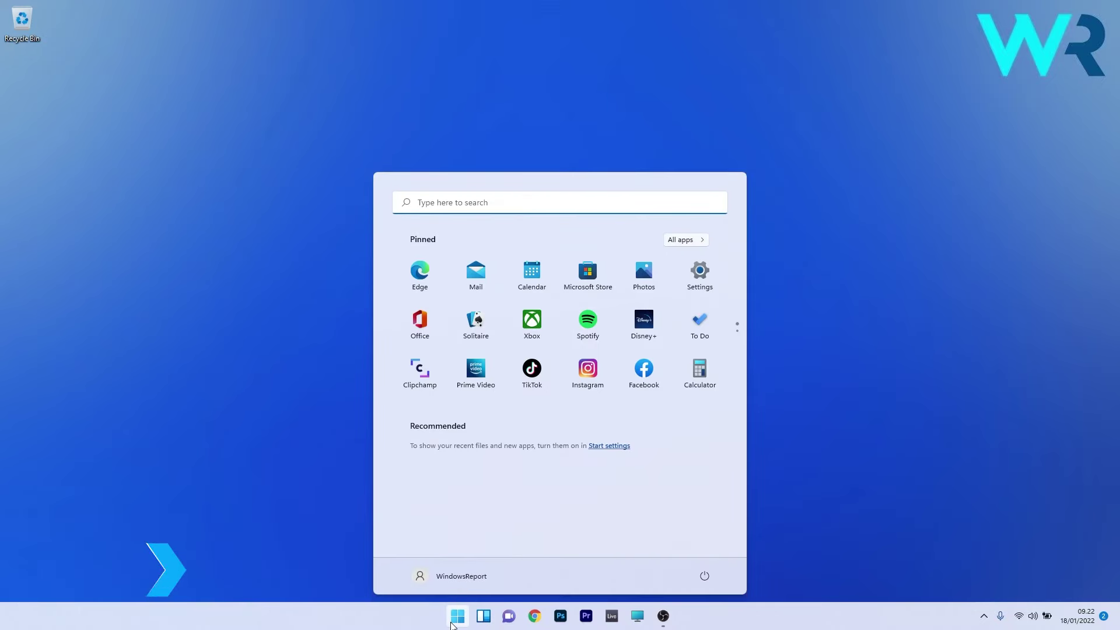
type("cmd")
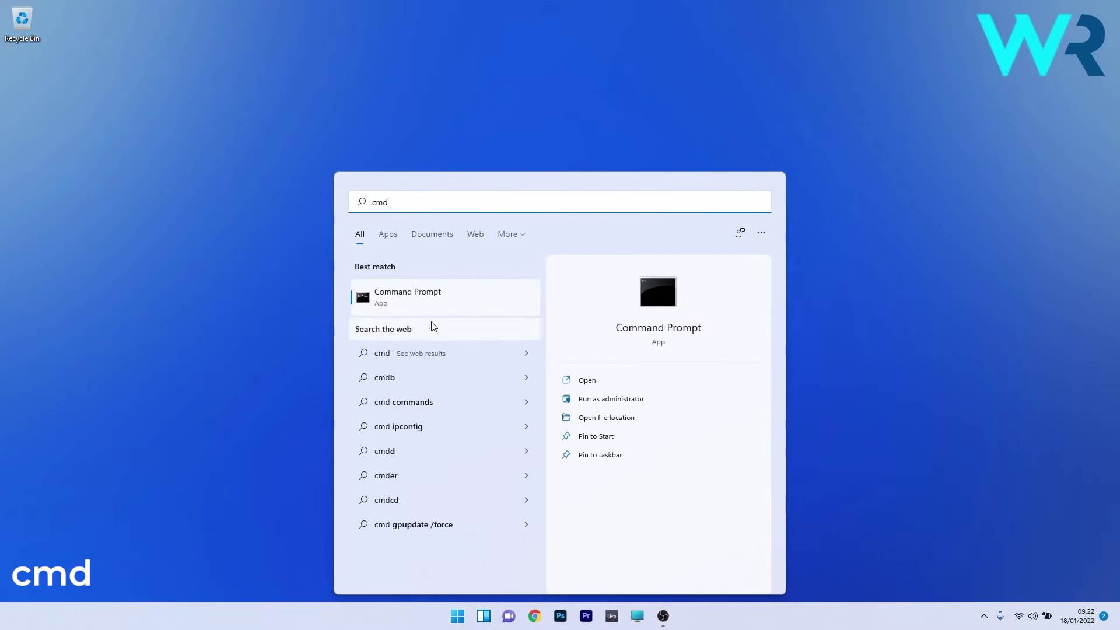
right_click(437, 293)
left_click(521, 308)
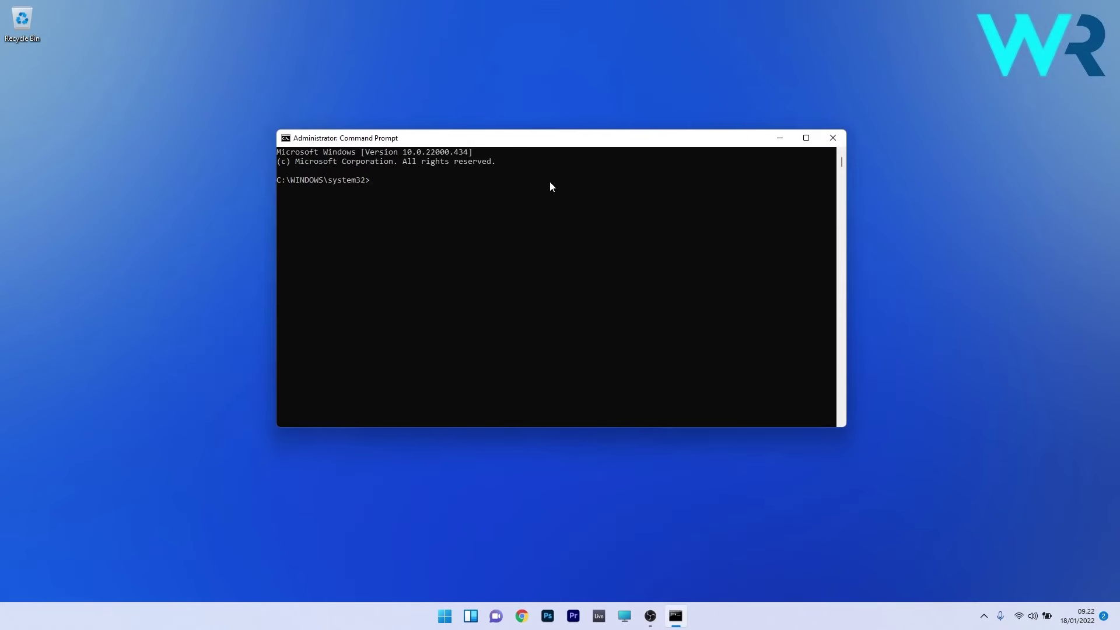
type("sfc /scannow")
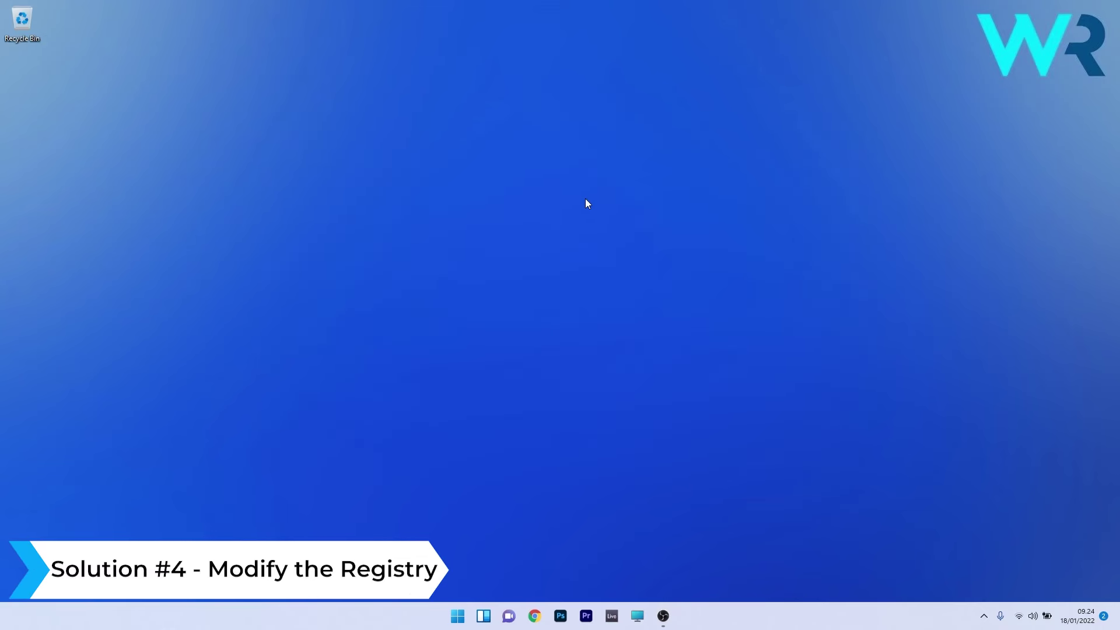
Launch regedit and navigate to HKLM\SYSTEM\CurrentControlSet\Control\GraphicsDrivers.
left_click(458, 616)
type("r")
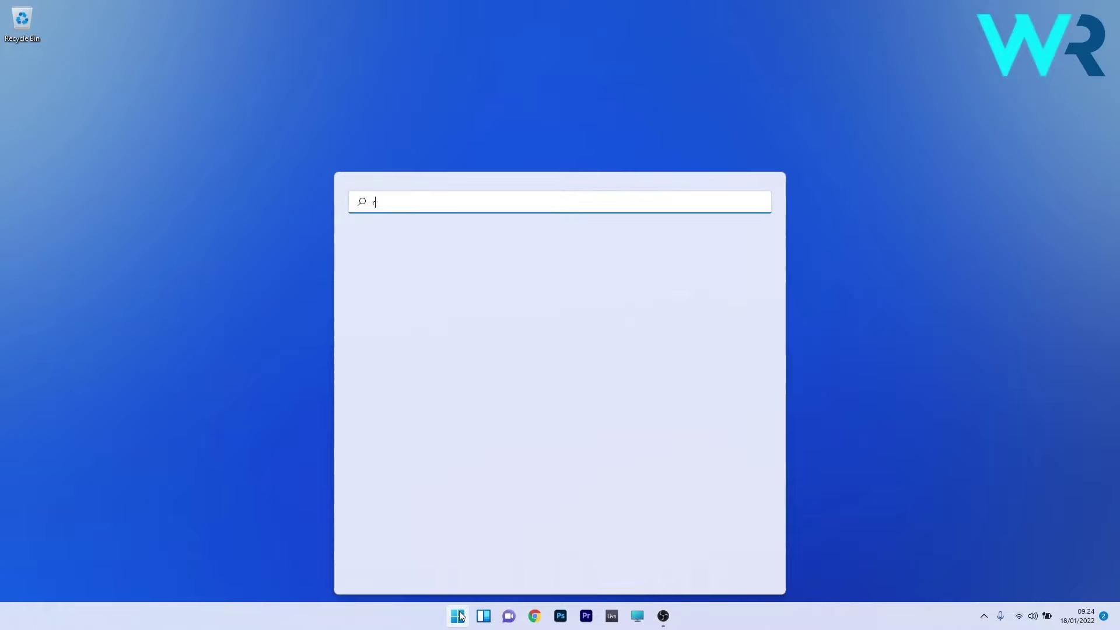
type("egedit")
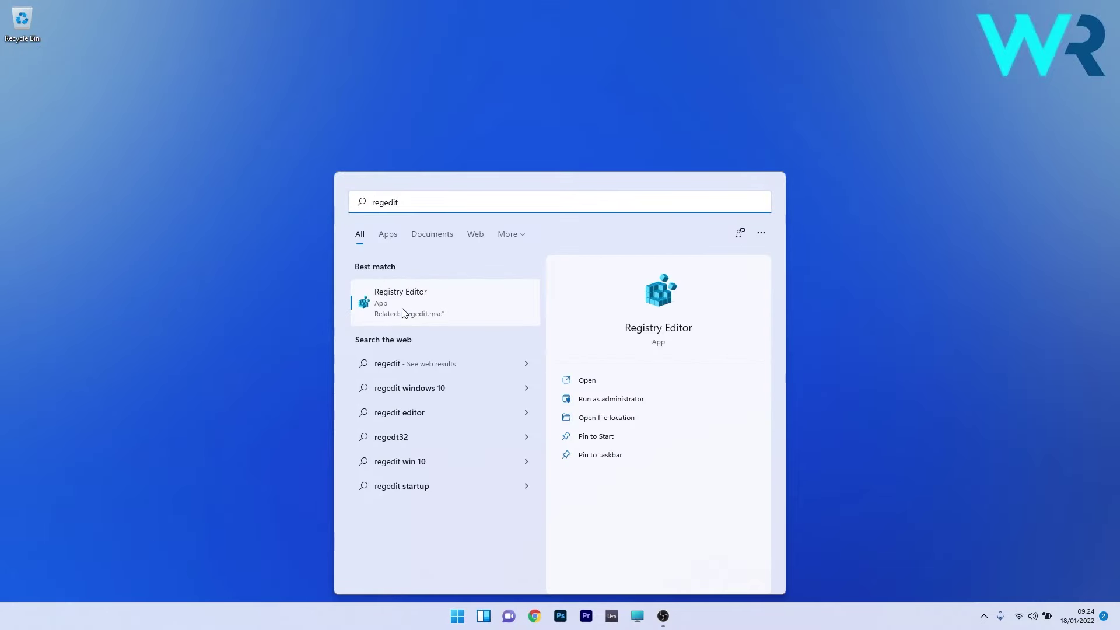
left_click(421, 298)
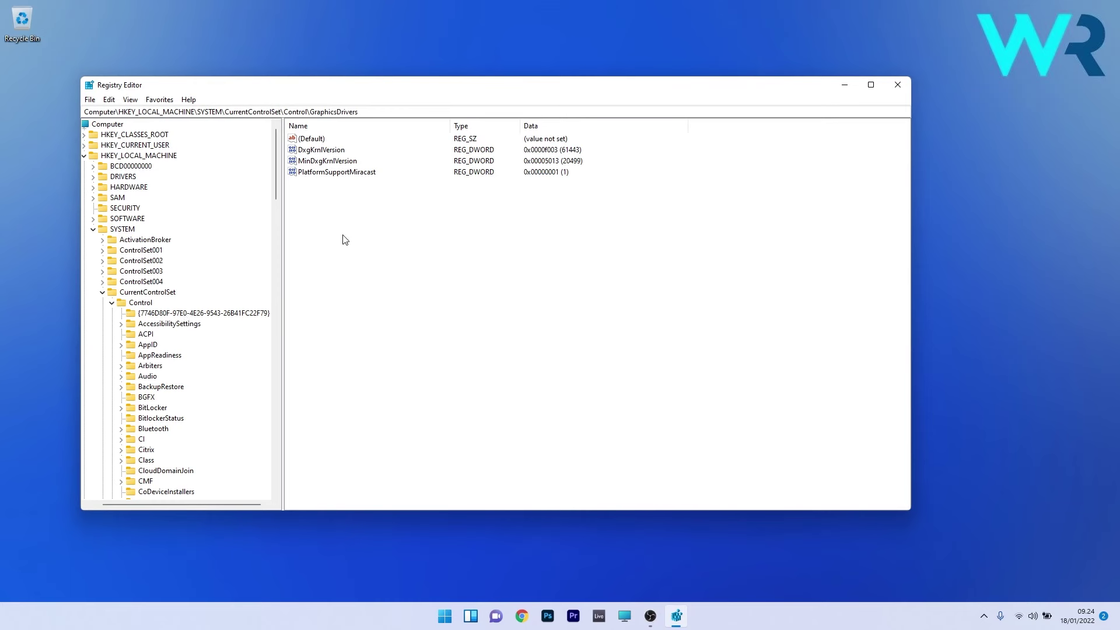
left_click(157, 157)
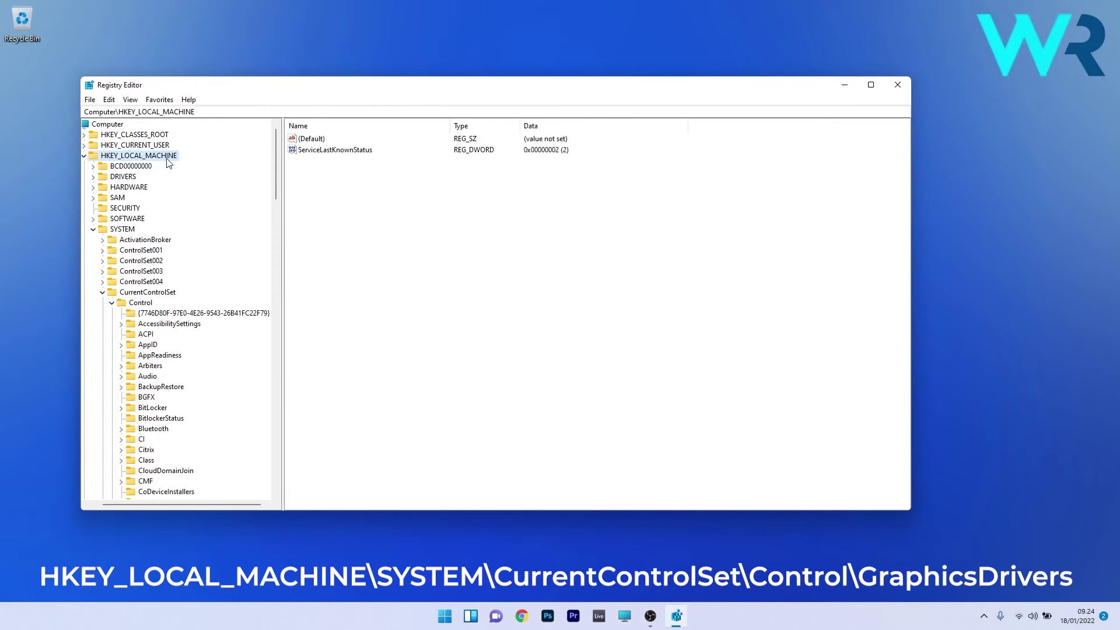
left_click(130, 230)
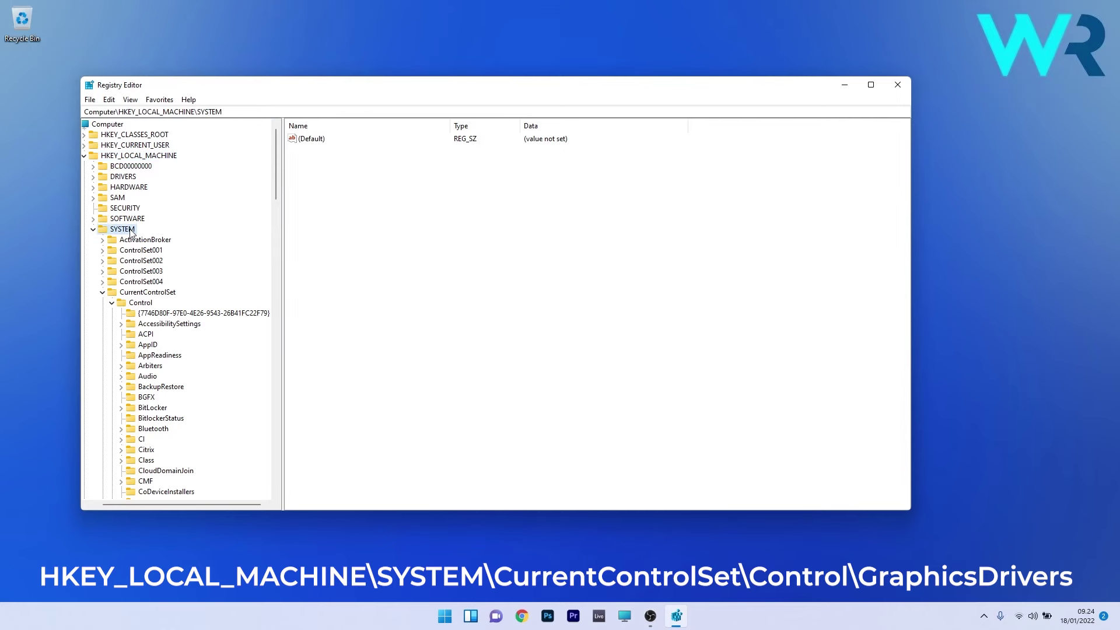
left_click(161, 295)
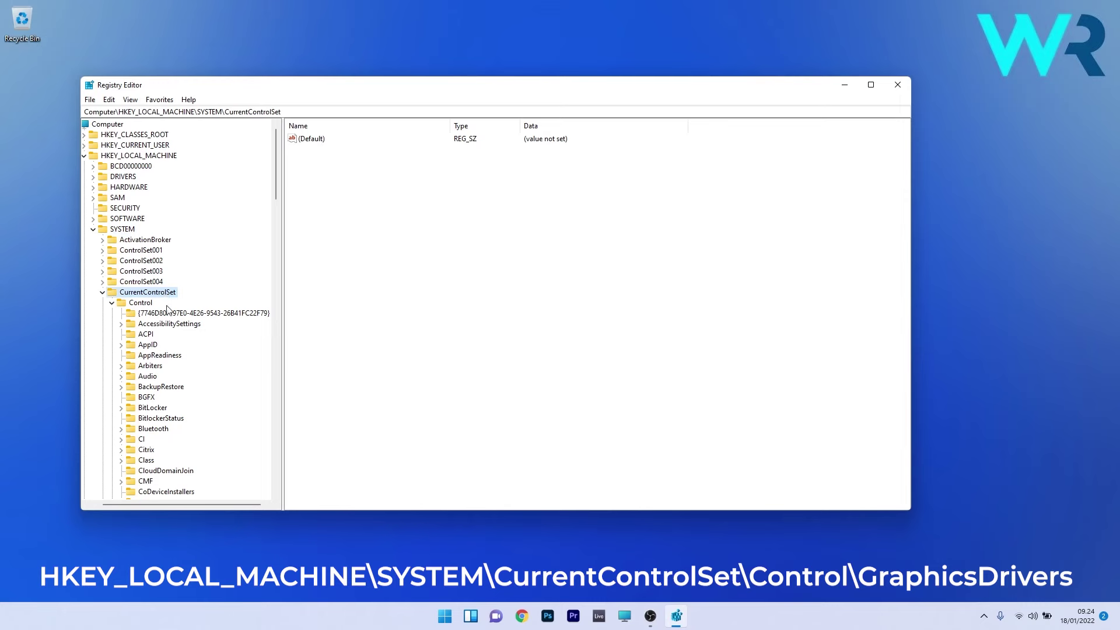
left_click(147, 304)
scroll(147, 307, "down", 8)
scroll(166, 329, "down", 7)
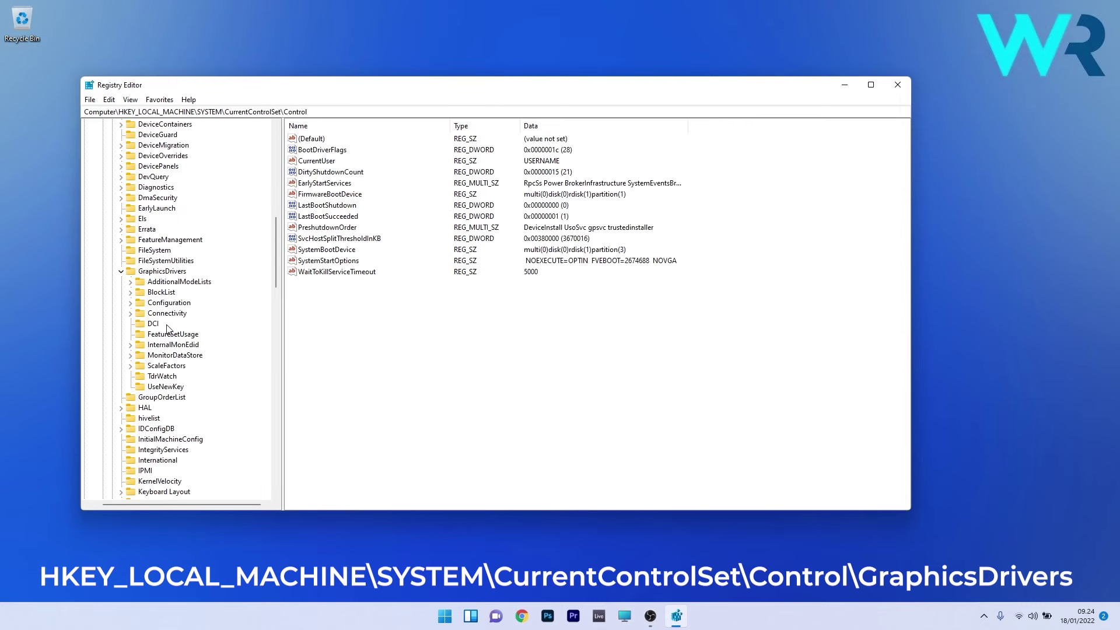
left_click(166, 273)
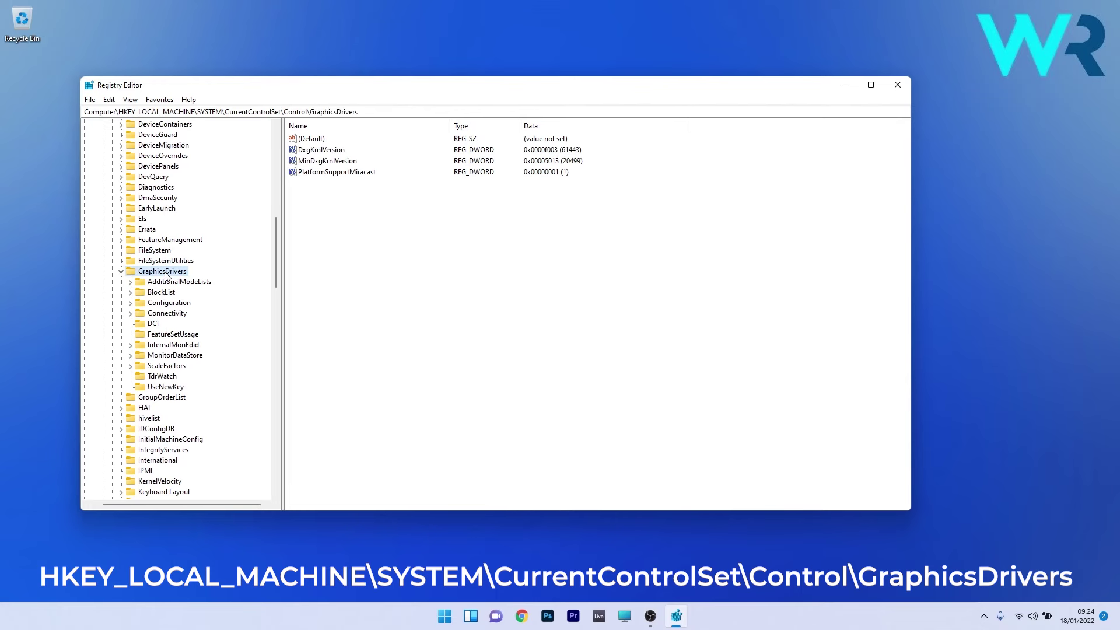
left_click(417, 278)
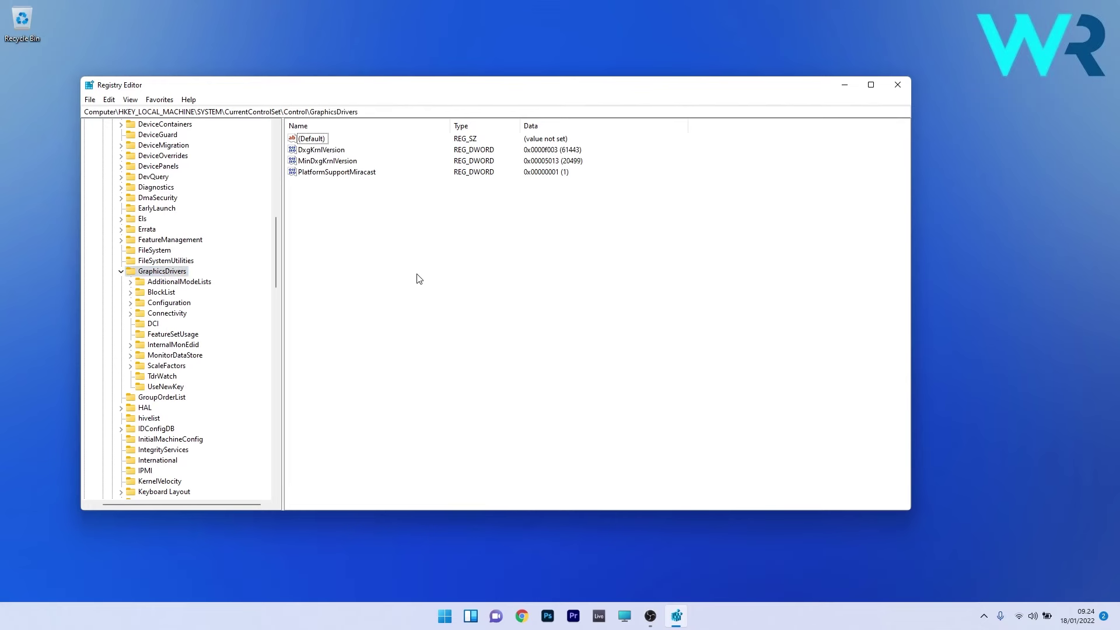
Add a TdrLevel DWORD (32-bit) value with data 0, then close Registry Editor.
right_click(449, 278)
mouse_move(481, 281)
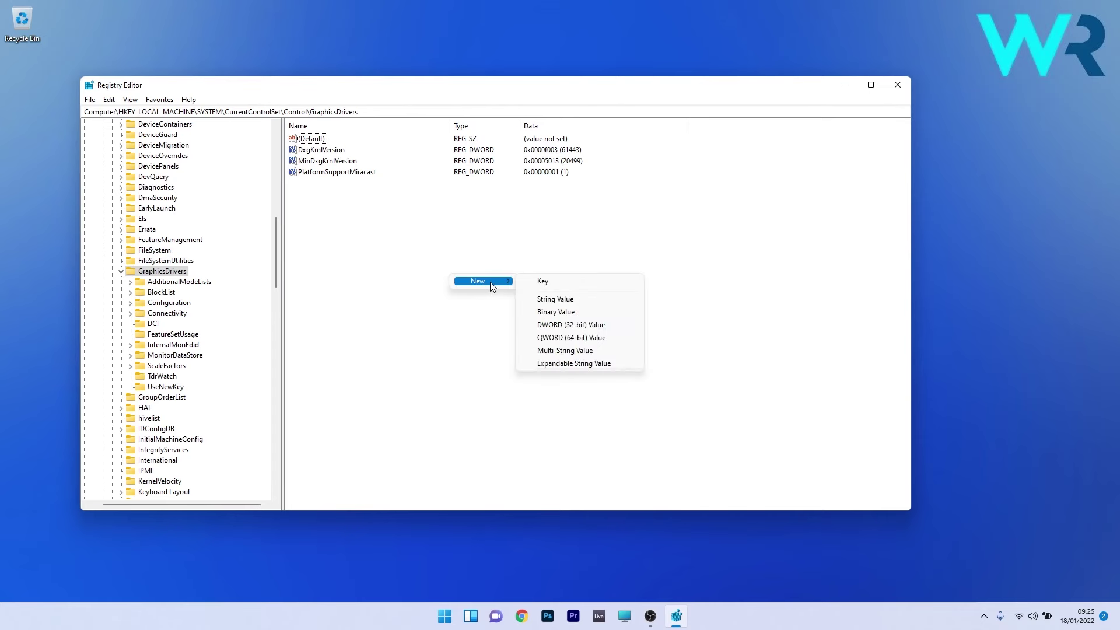
left_click(569, 325)
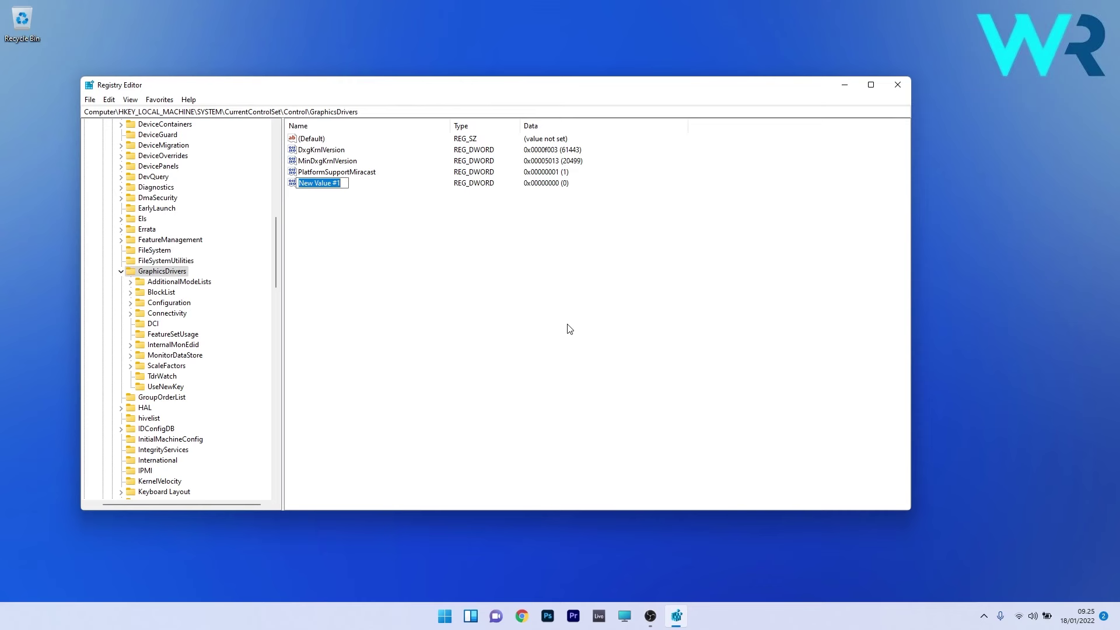
type("T")
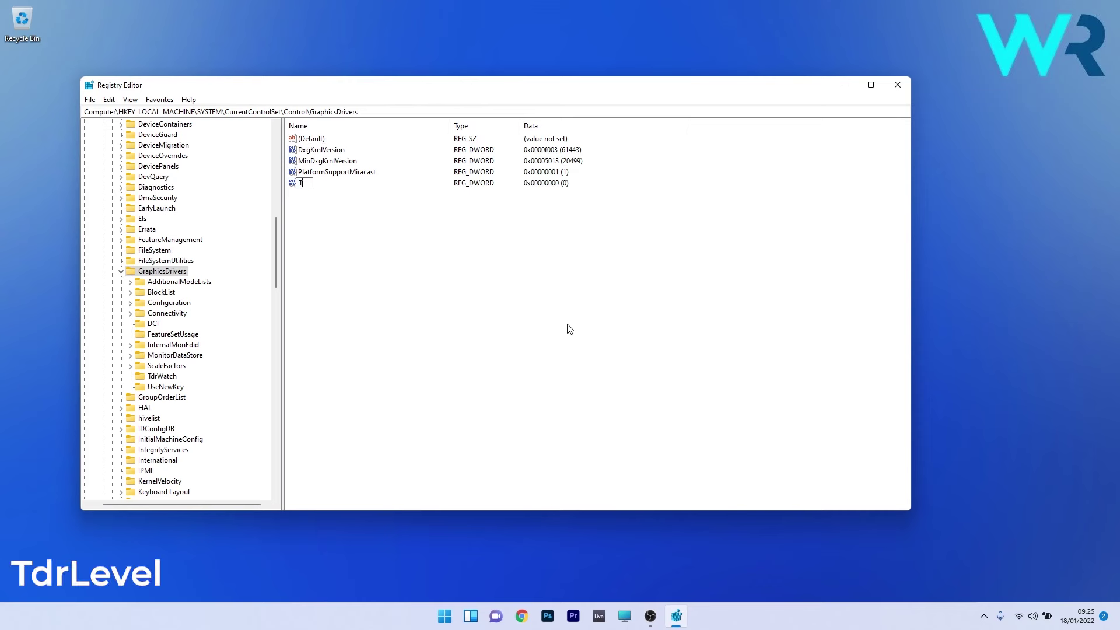
type("drLe")
type("vel")
key("Return")
double_click(313, 184)
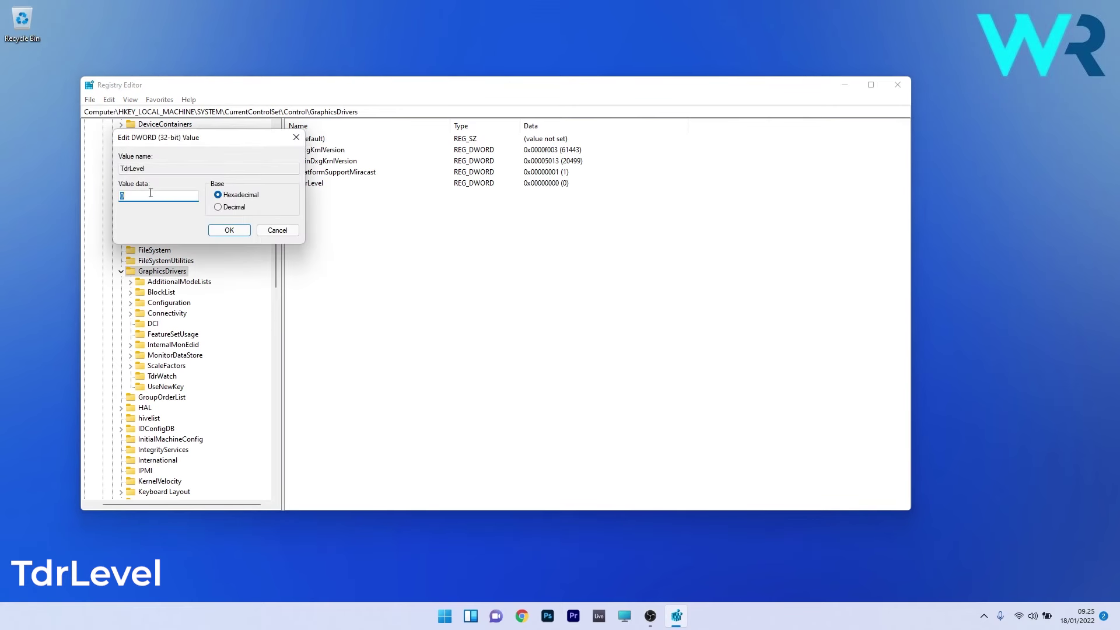
type("0")
left_click(229, 231)
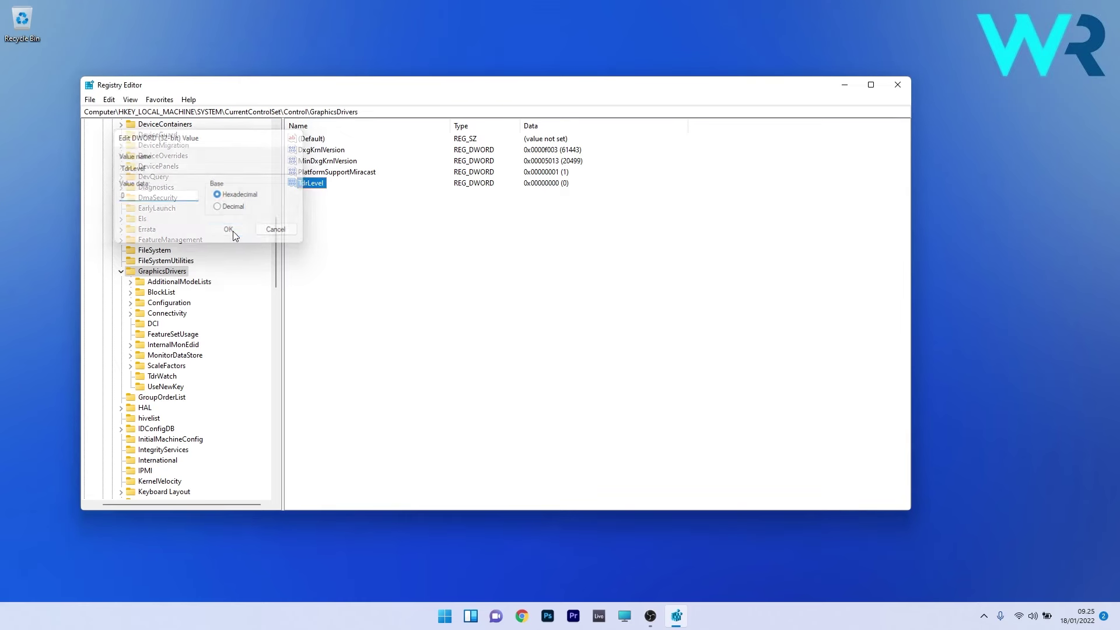
left_click(898, 86)
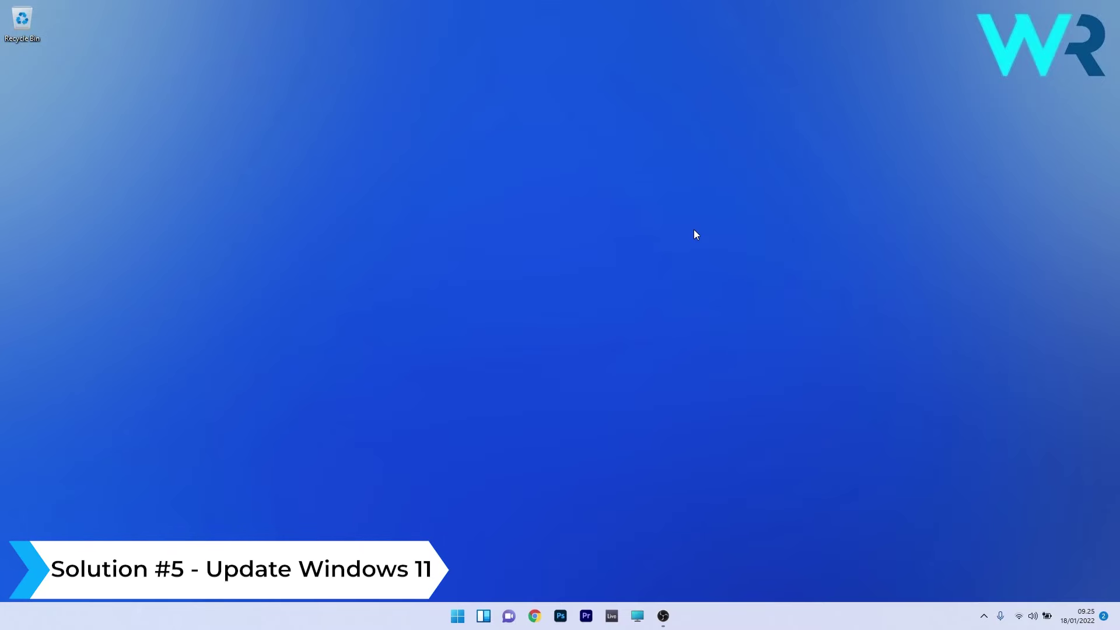
Check for updates on the Windows Update page of Settings.
left_click(457, 616)
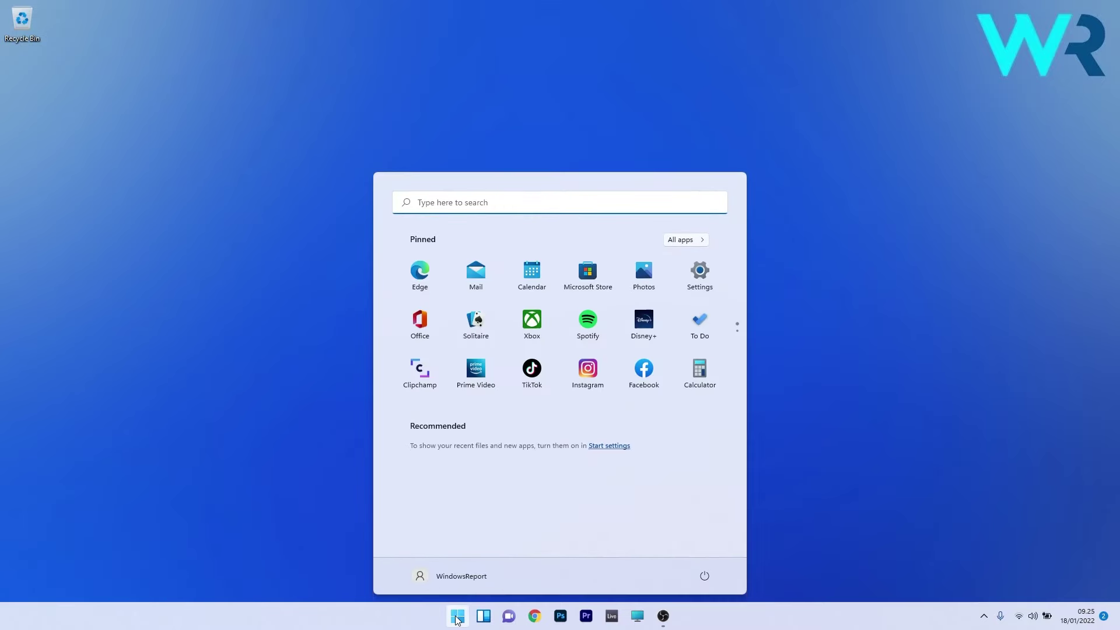
left_click(696, 273)
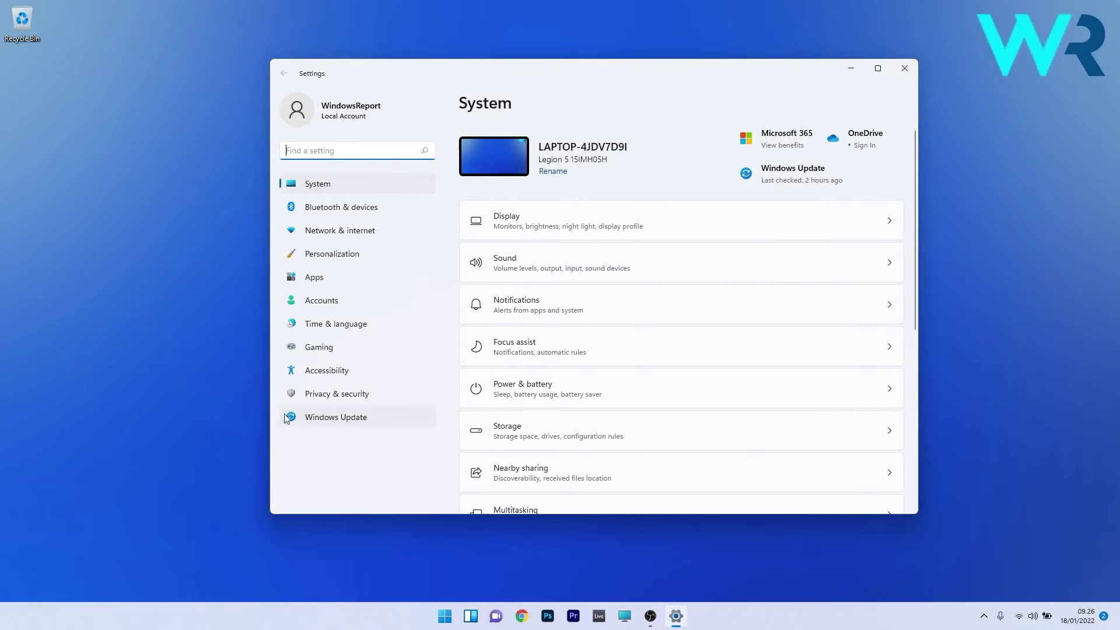
left_click(354, 424)
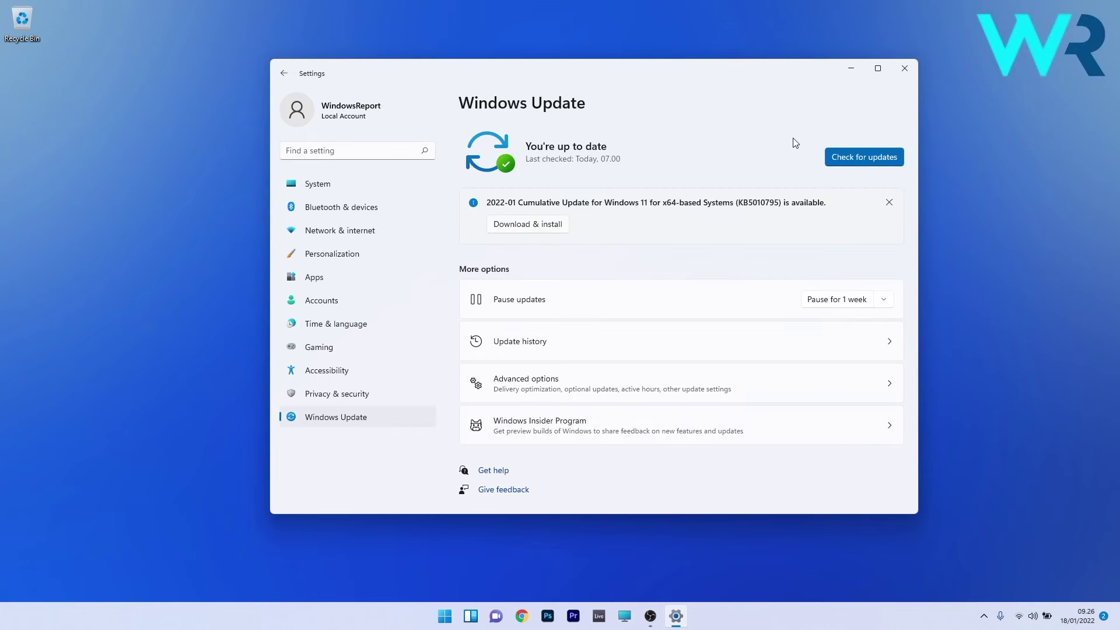
left_click(876, 156)
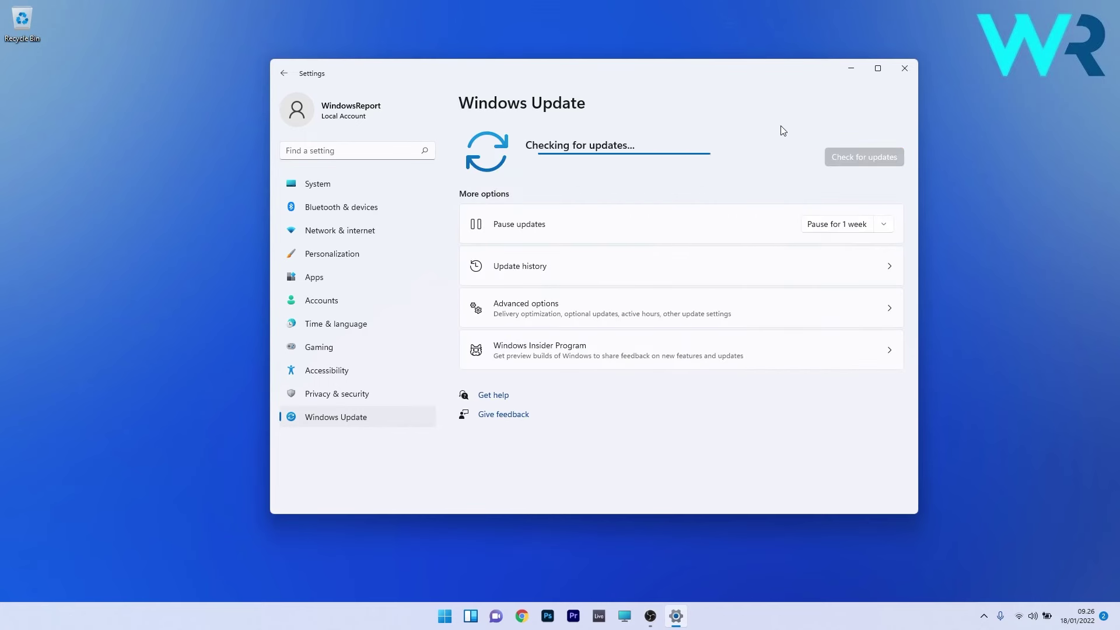